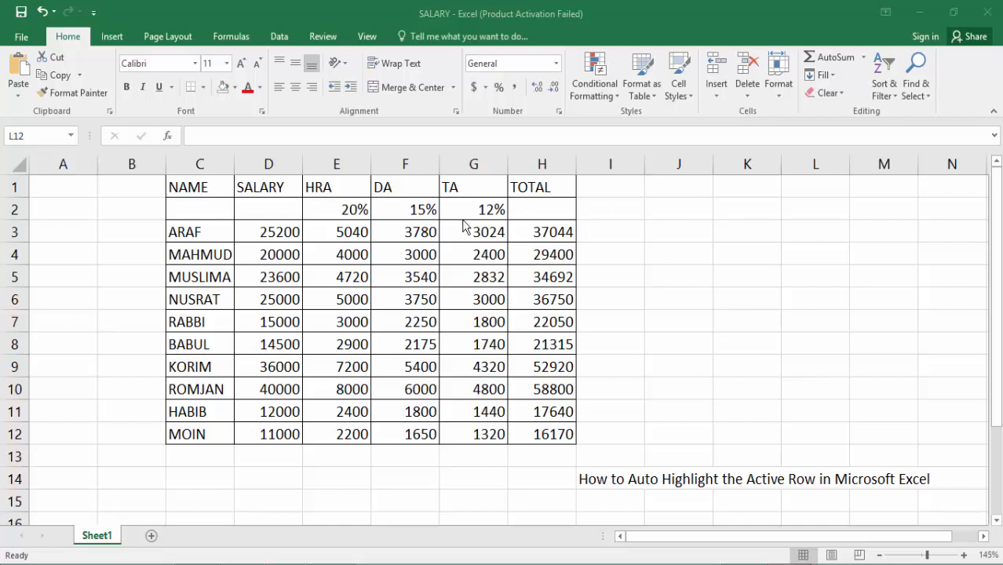
pyautogui.click(252, 189)
pyautogui.click(212, 186)
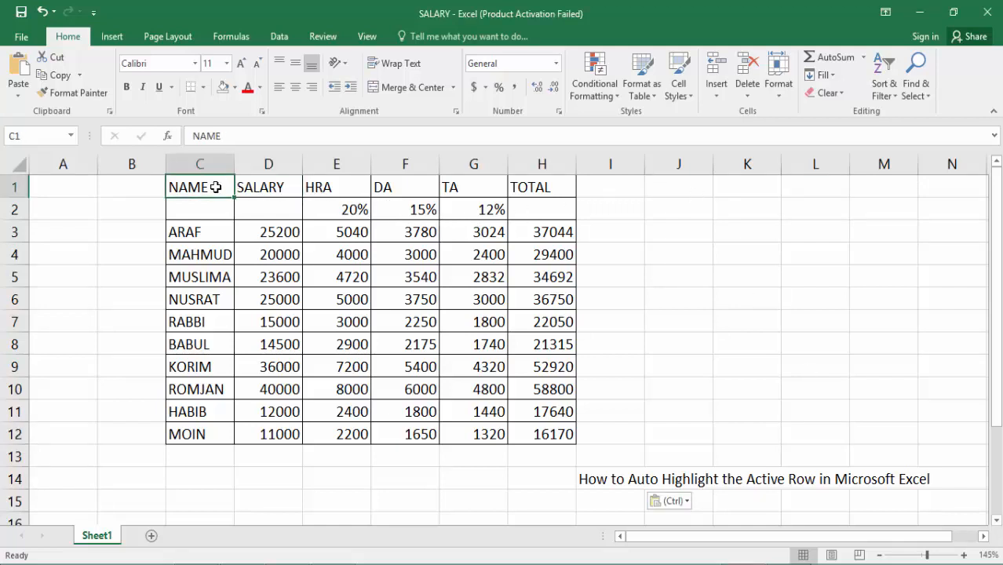
pyautogui.click(405, 191)
pyautogui.click(471, 206)
pyautogui.click(541, 205)
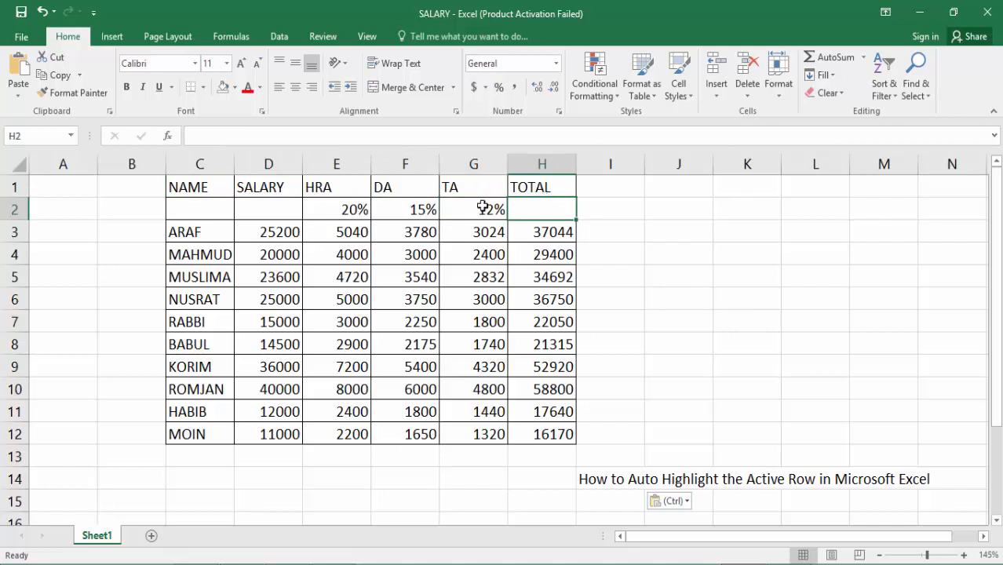
pyautogui.click(236, 188)
pyautogui.click(201, 186)
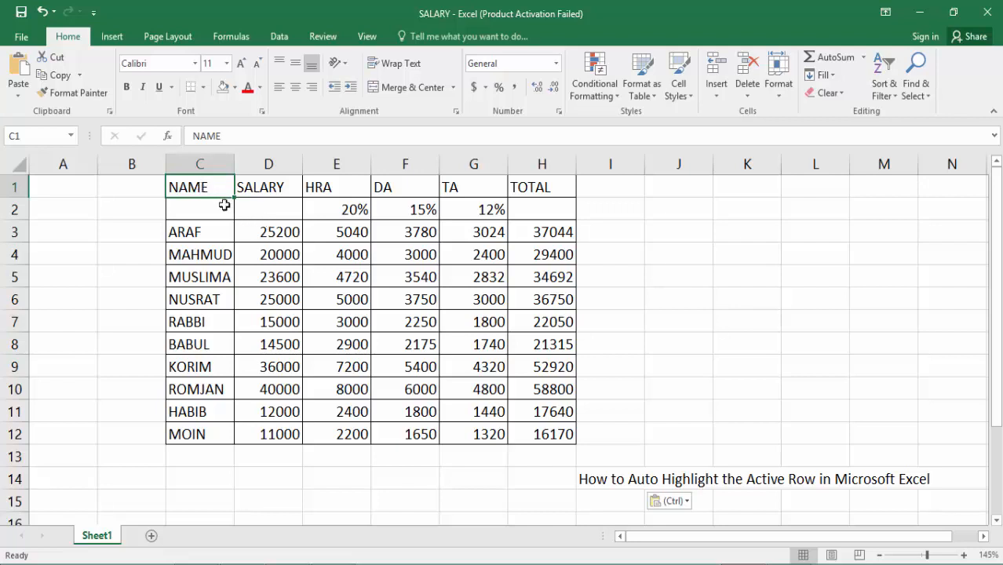
# Create a formula-based conditional formatting rule for the salary table C1:H12 using =ROW()=CELL("ROW").
pyautogui.moveTo(201, 187); pyautogui.dragTo(540, 444)
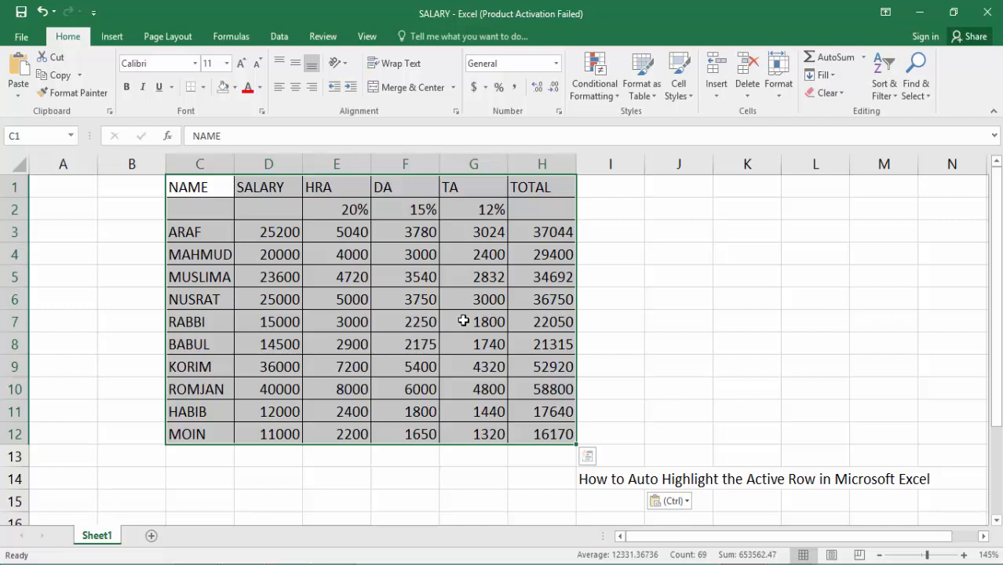
pyautogui.click(604, 98)
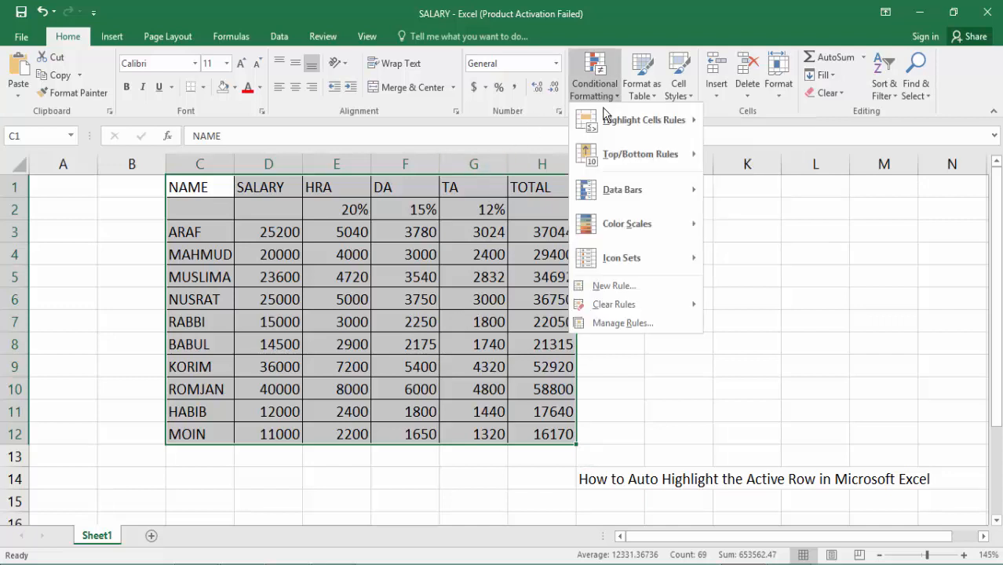
pyautogui.click(603, 287)
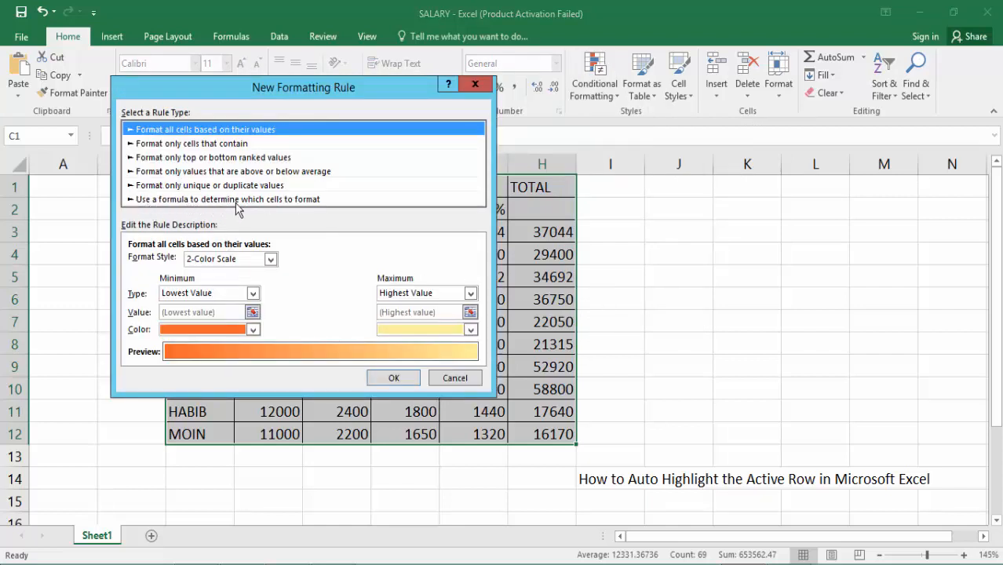
pyautogui.click(289, 203)
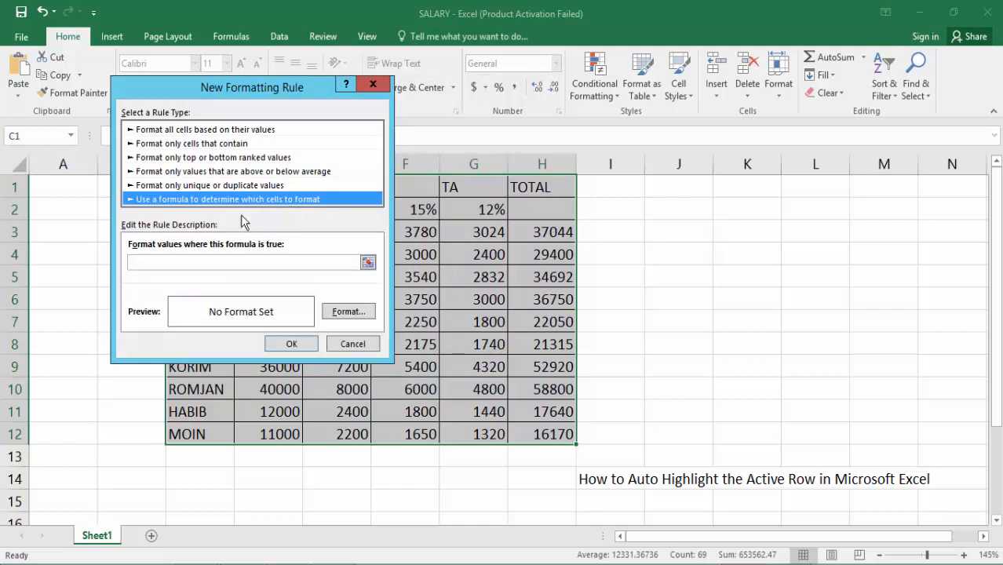
pyautogui.click(189, 262)
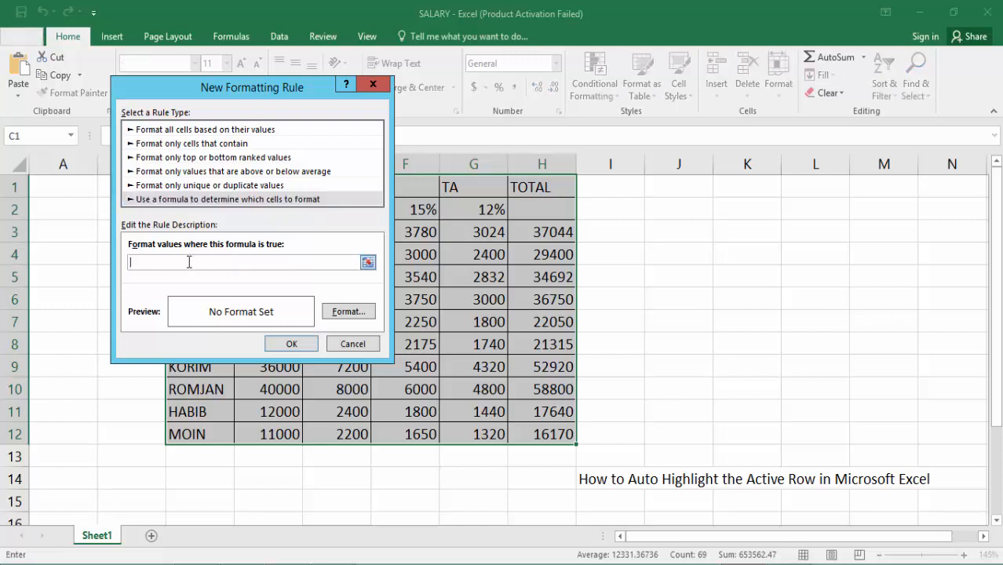
pyautogui.write('=ROW()=CELL(')
pyautogui.write('"RO')
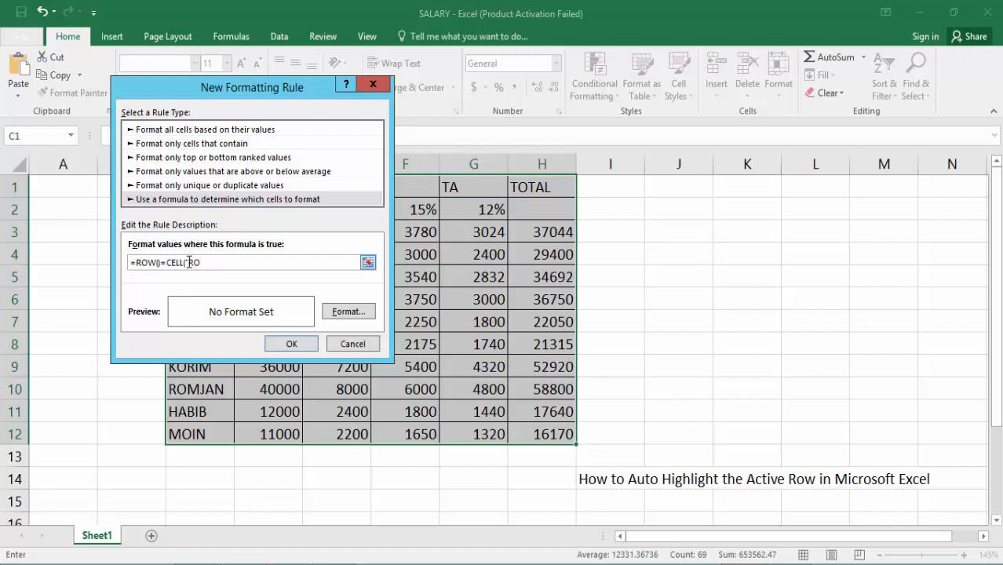
pyautogui.write('W")')
# Give the new formatting rule a red background fill and apply it to the table.
pyautogui.click(354, 312)
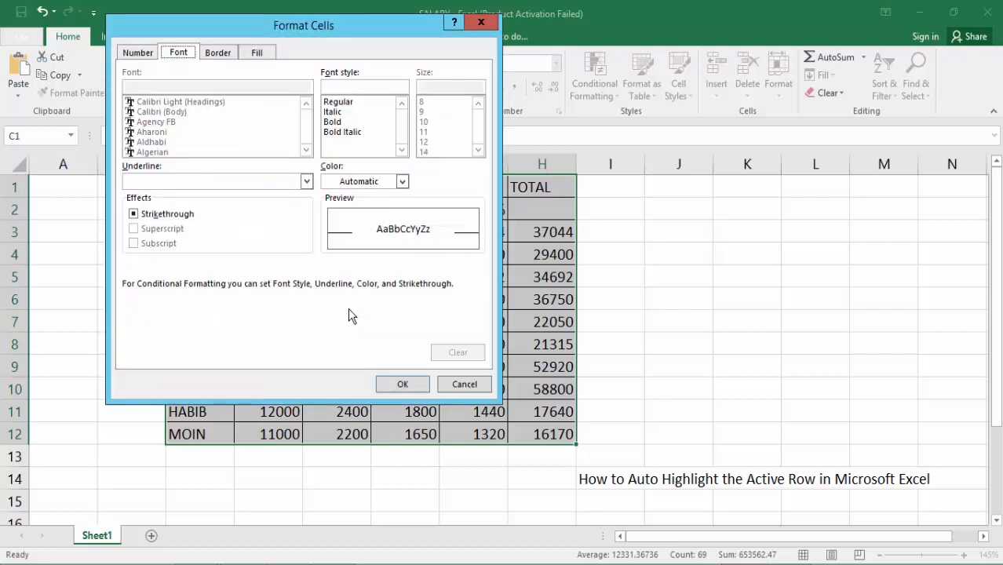
pyautogui.click(262, 53)
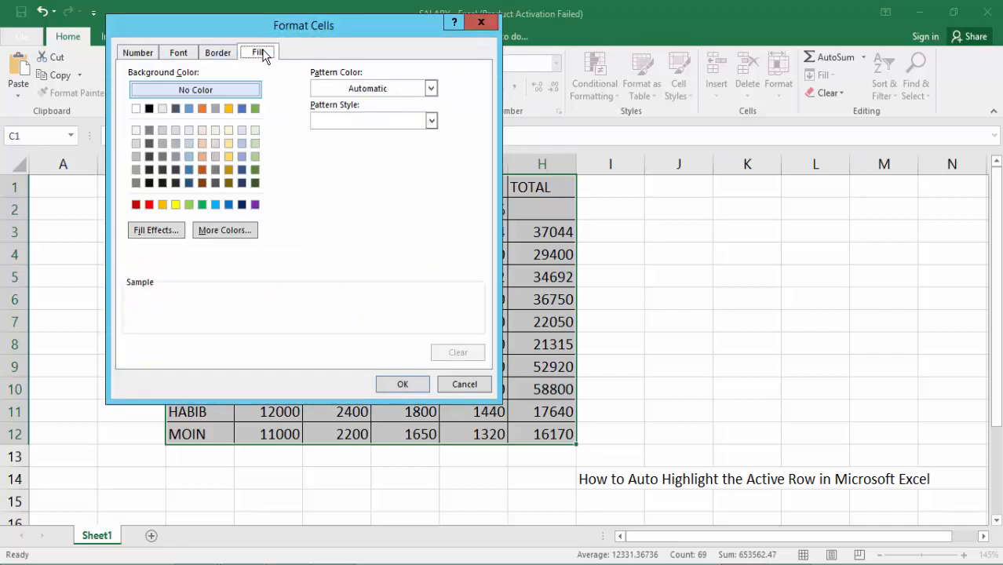
pyautogui.click(149, 204)
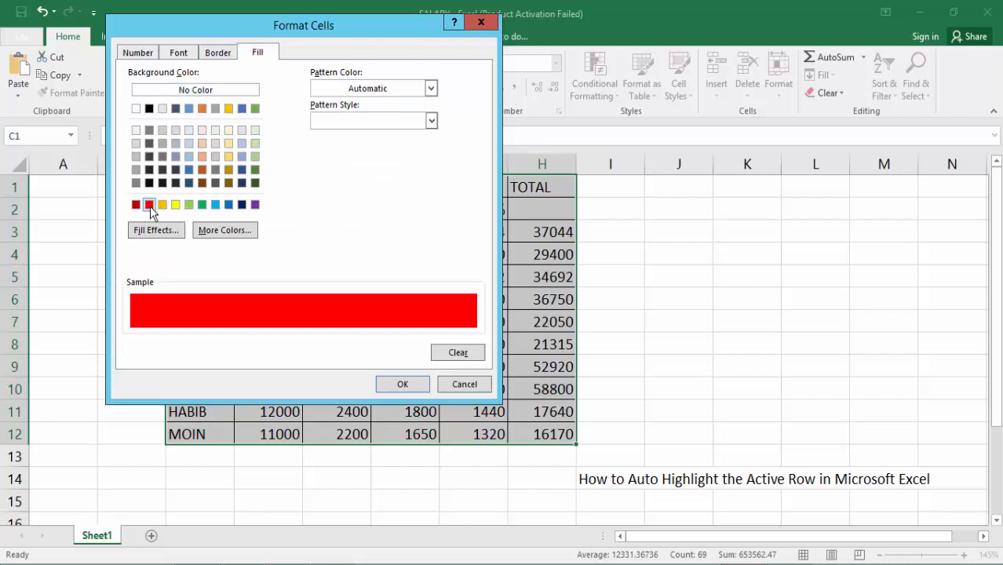
pyautogui.click(407, 388)
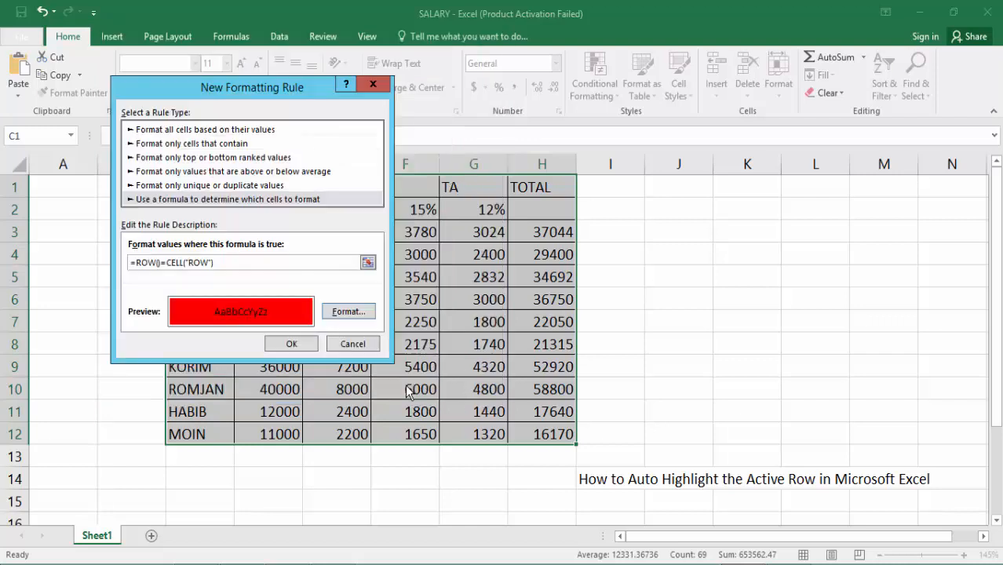
pyautogui.click(289, 346)
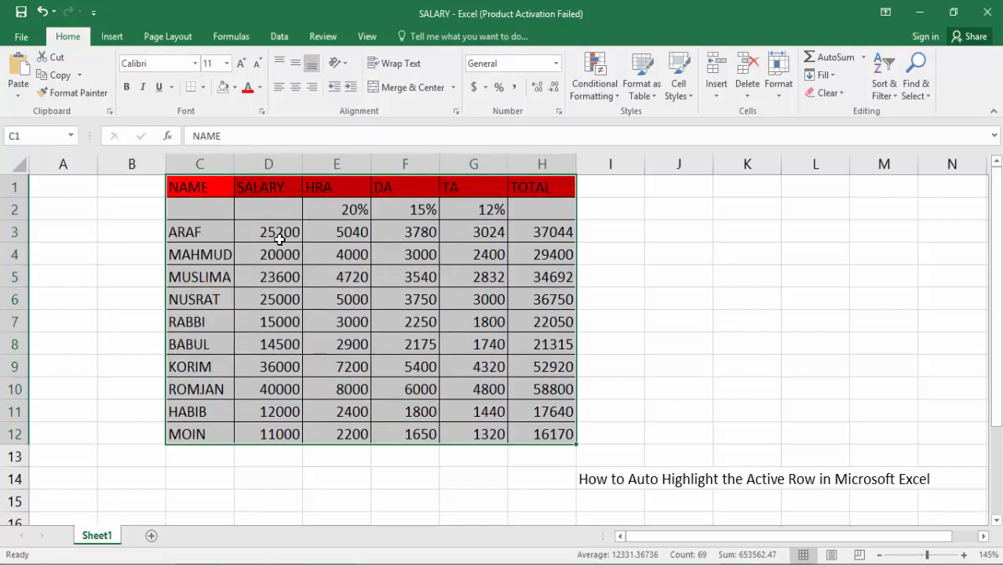
# Add a Worksheet SelectionChange procedure to Sheet1's code containing the line TARGET.CALCULATE, and minimize the code window.
pyautogui.rightClick(100, 540)
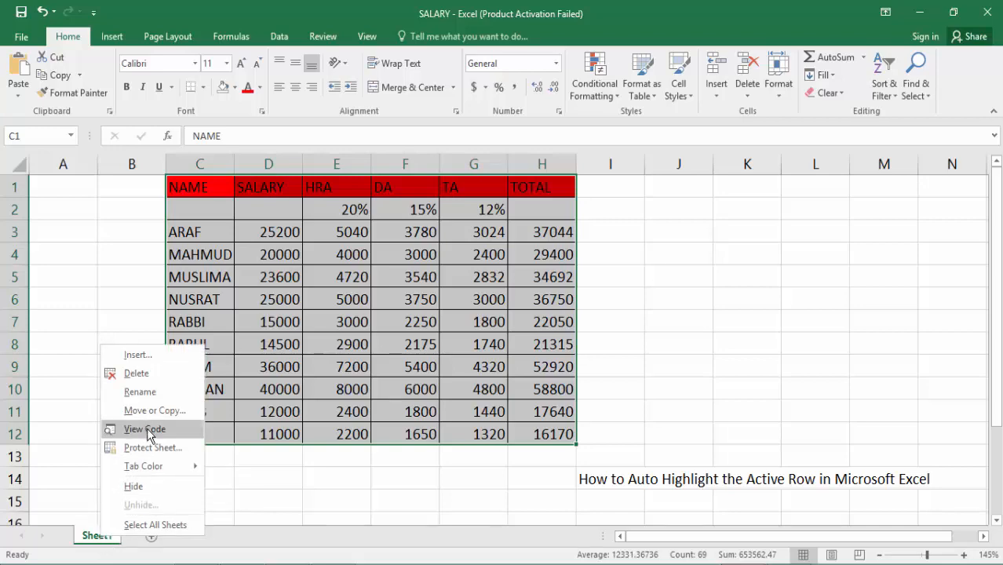
pyautogui.click(148, 430)
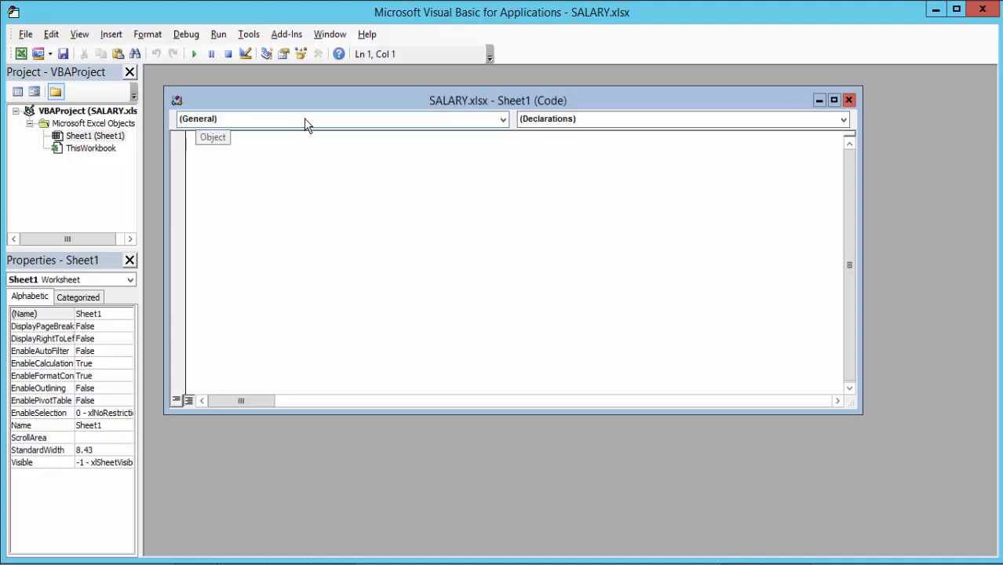
pyautogui.click(506, 125)
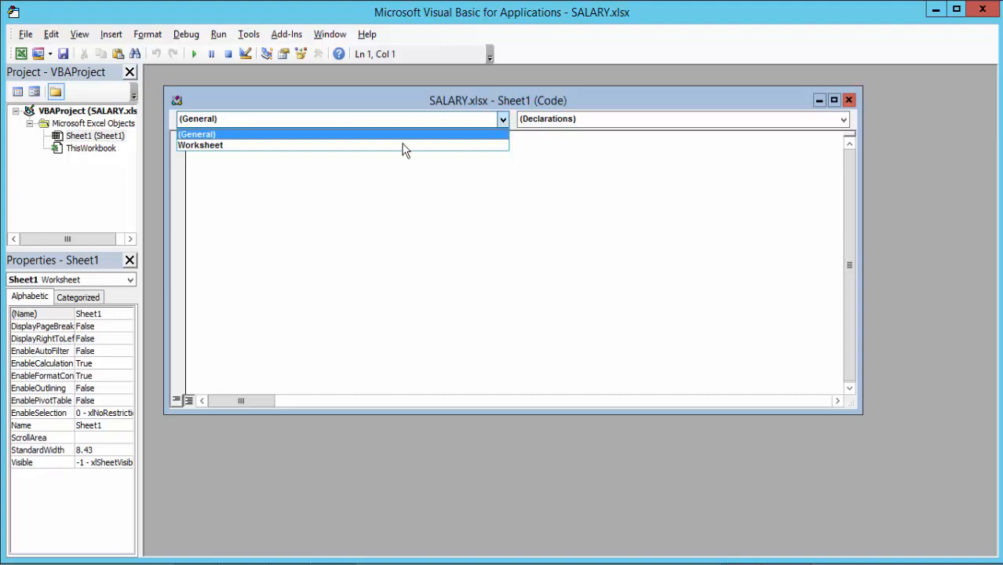
pyautogui.click(243, 149)
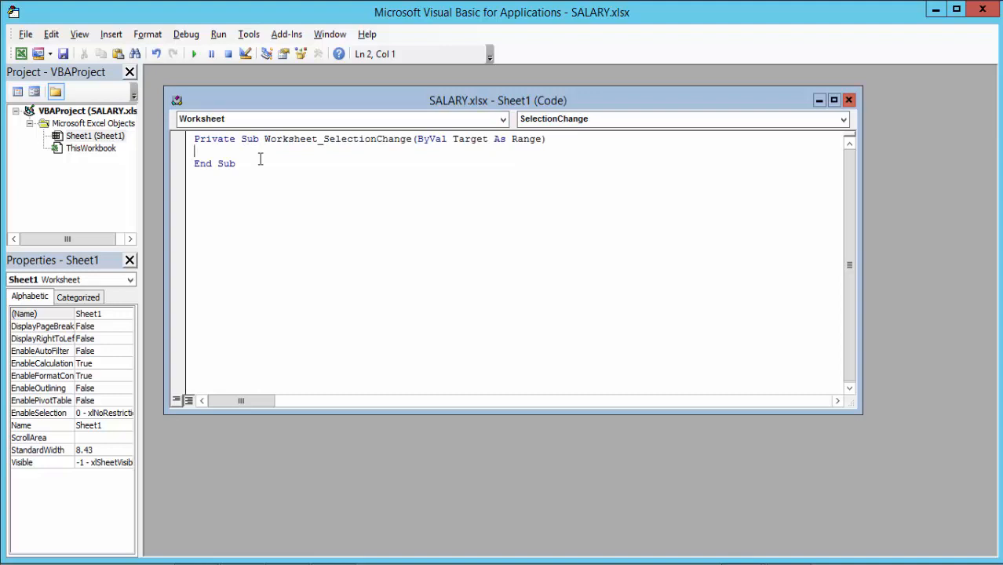
pyautogui.write('TARGET.C')
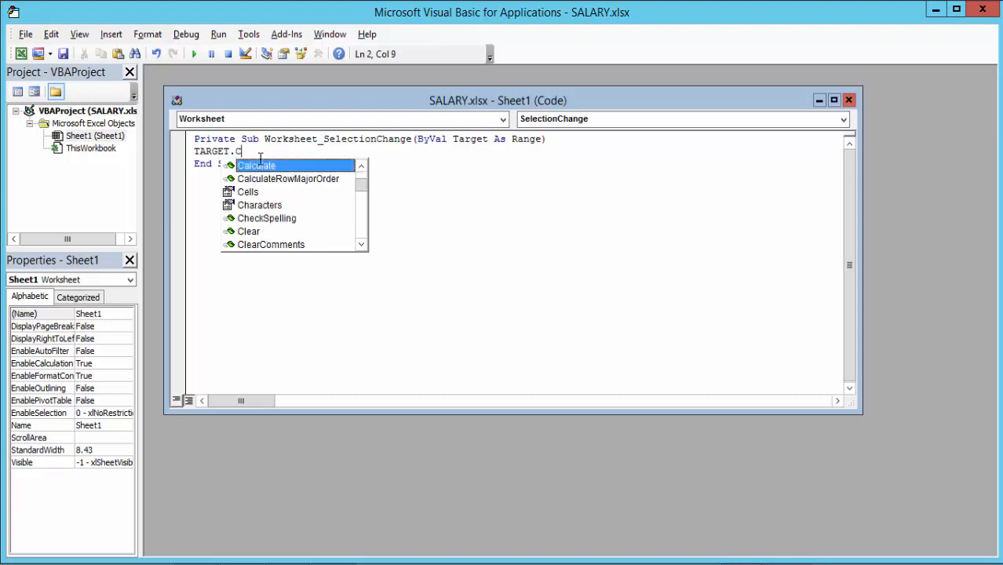
pyautogui.write('ALCULATE')
pyautogui.click(820, 99)
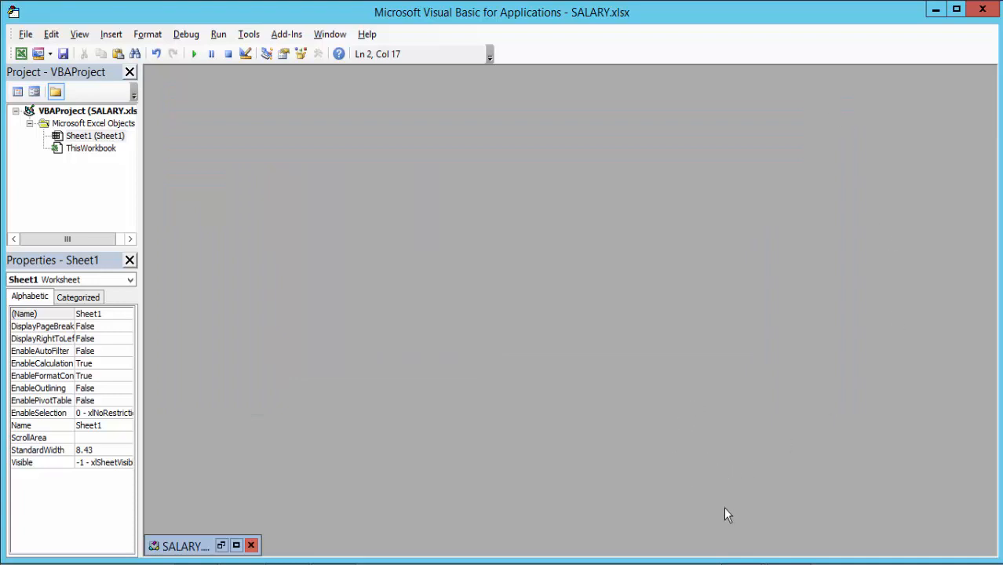
# Switch back to the SALARY workbook in Excel and select cells in various table rows to test the active-row highlighting.
pyautogui.click(743, 564)
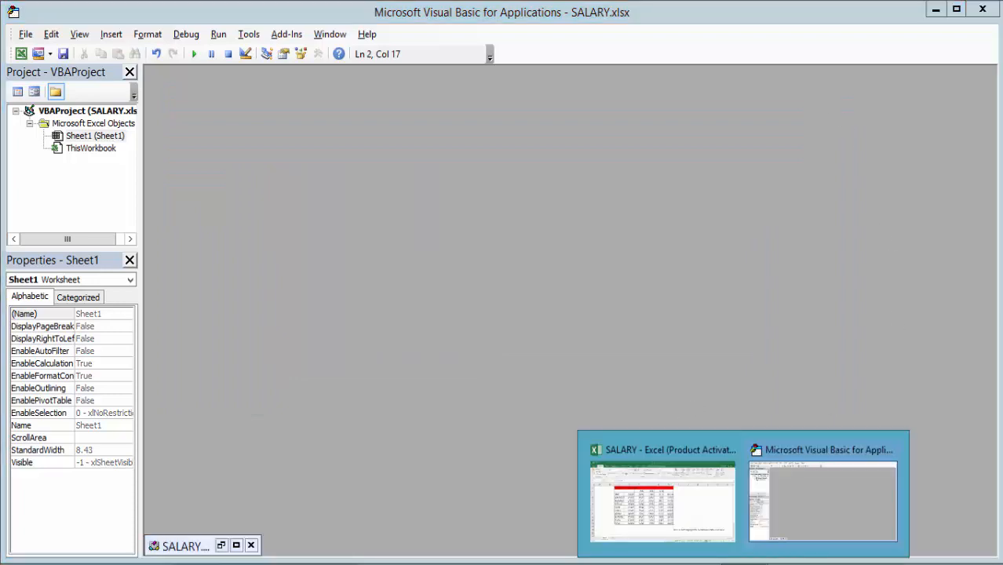
pyautogui.click(648, 506)
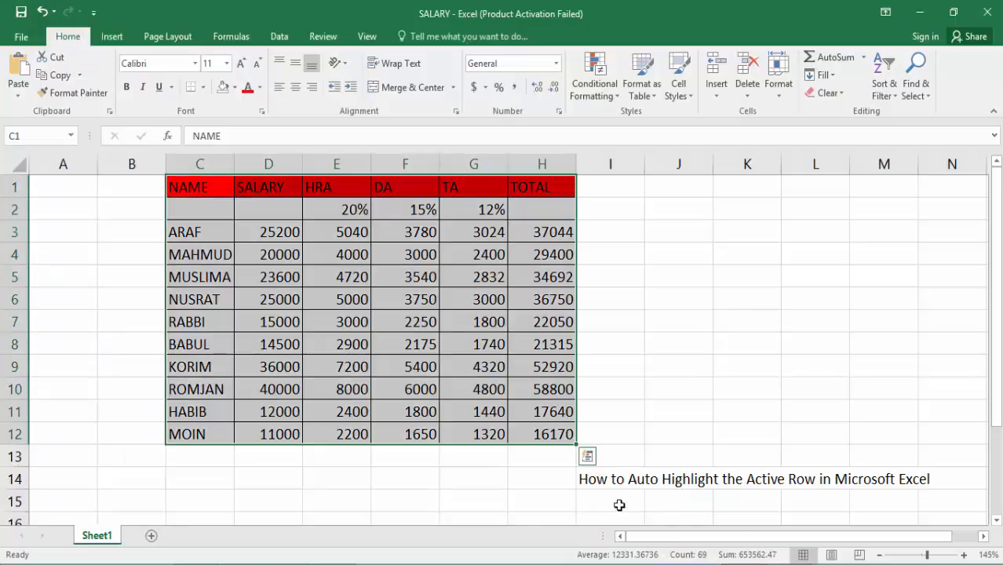
pyautogui.click(448, 215)
pyautogui.click(448, 233)
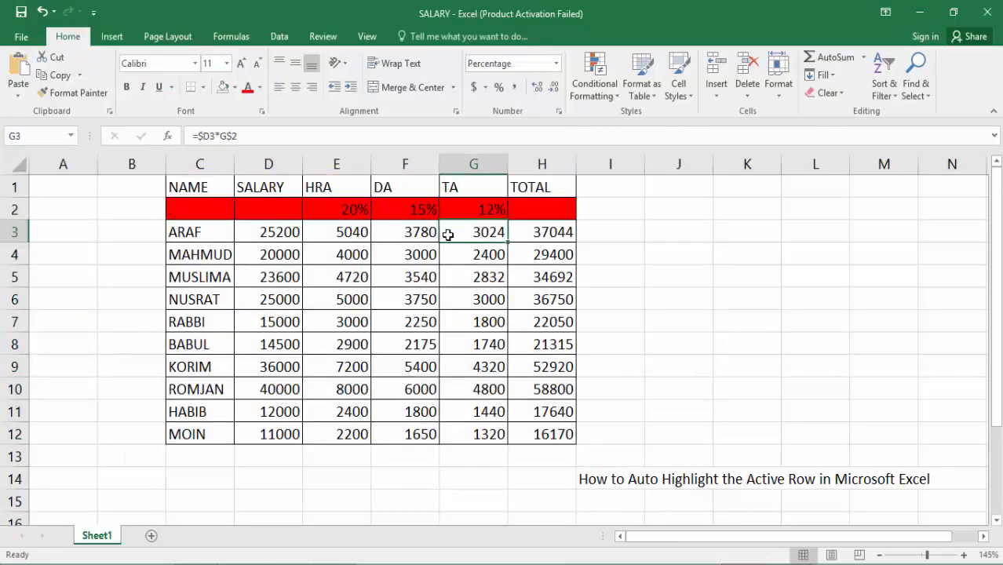
pyautogui.click(446, 273)
pyautogui.click(419, 429)
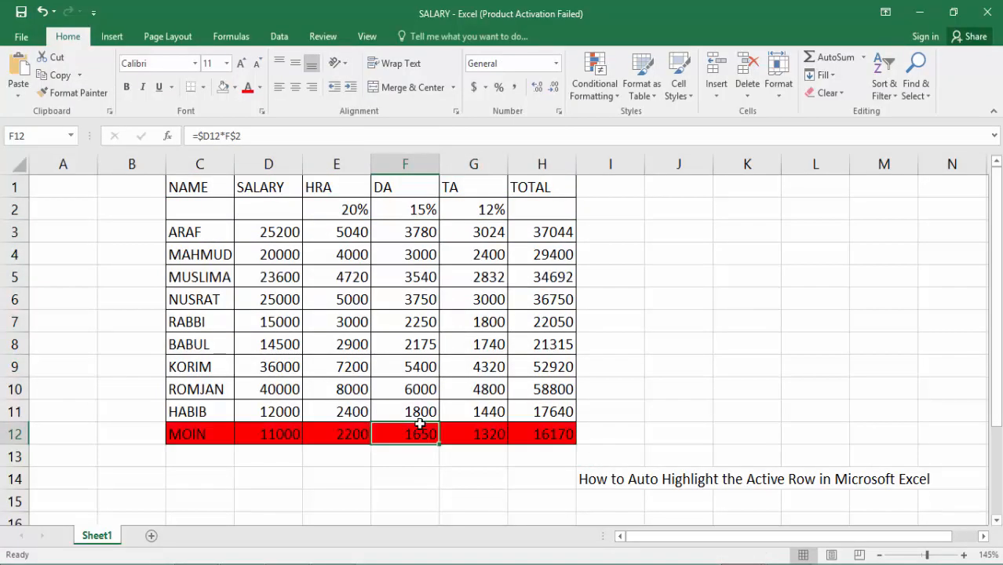
pyautogui.click(420, 403)
pyautogui.click(425, 364)
pyautogui.click(421, 324)
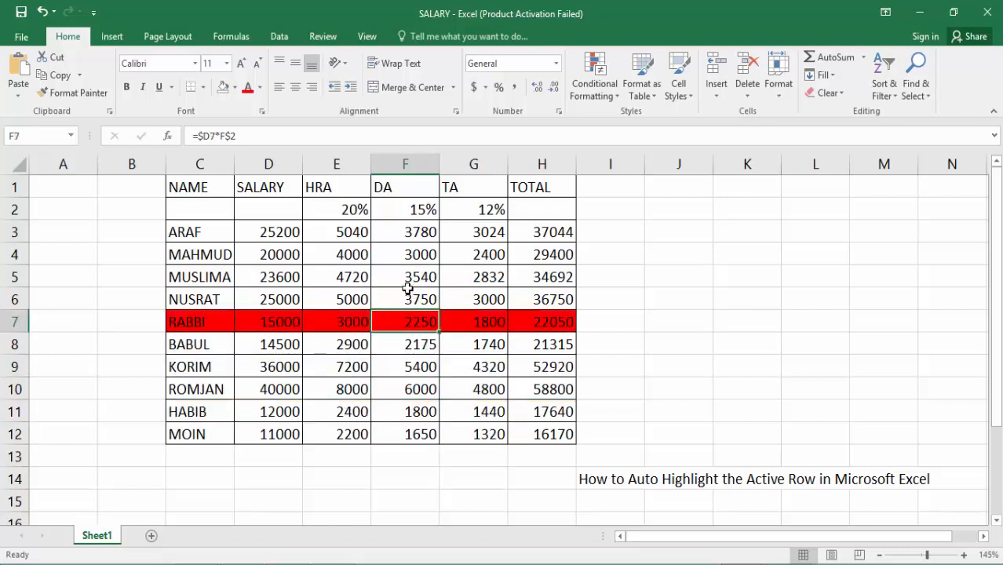
pyautogui.click(408, 293)
pyautogui.click(407, 248)
pyautogui.click(407, 231)
pyautogui.click(408, 188)
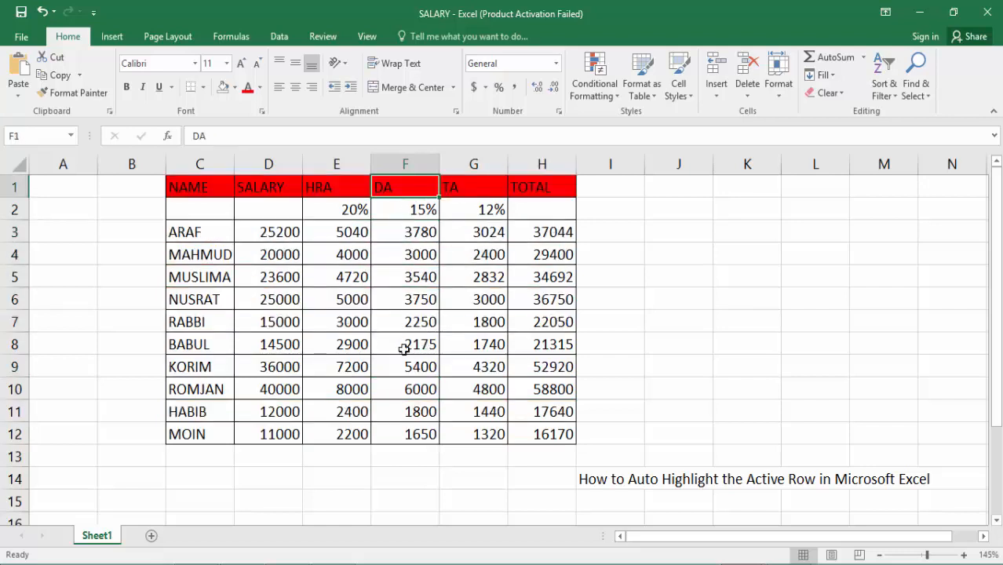
pyautogui.click(400, 366)
pyautogui.click(383, 438)
pyautogui.click(394, 303)
pyautogui.click(394, 249)
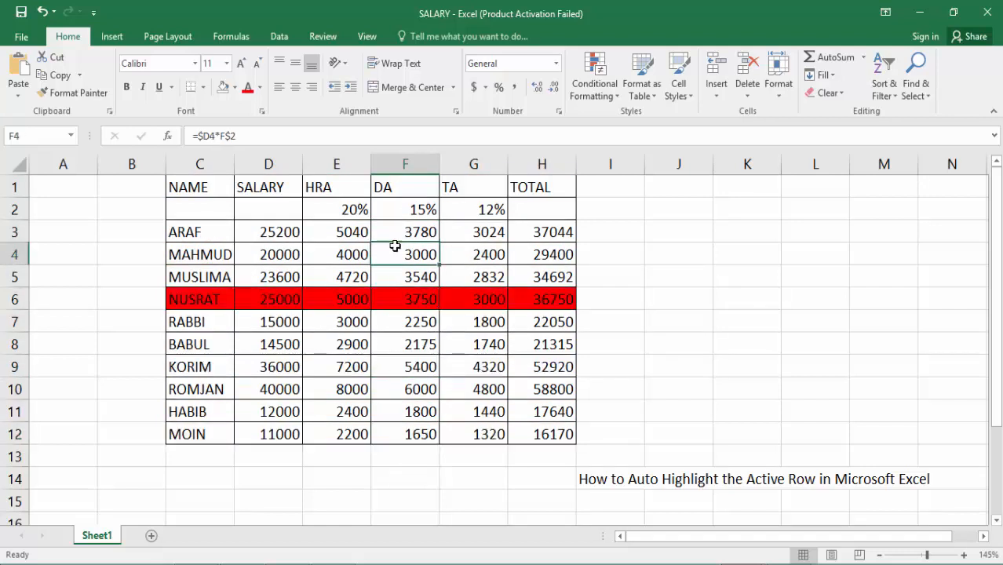
pyautogui.click(400, 210)
pyautogui.click(398, 188)
pyautogui.click(393, 304)
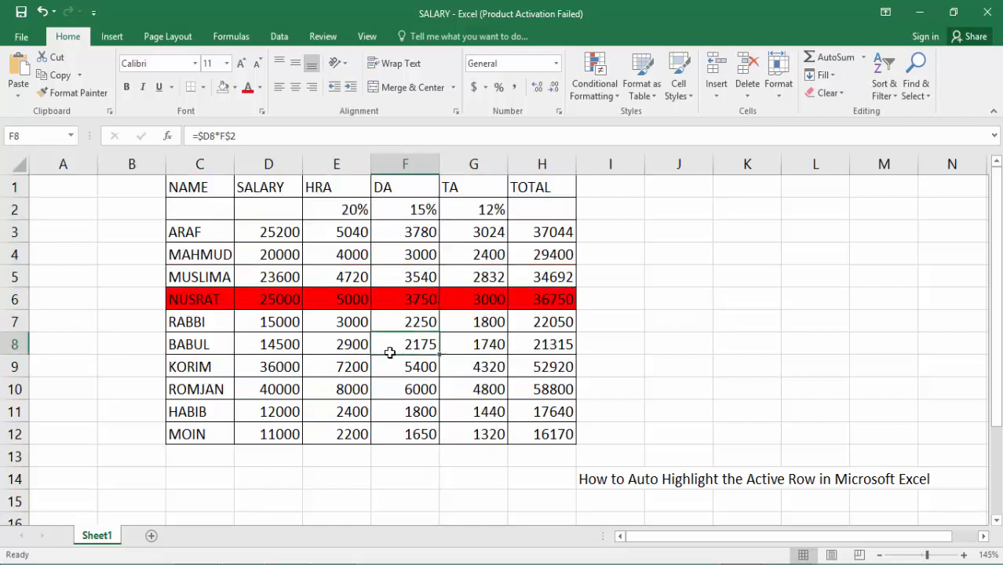
pyautogui.click(387, 347)
pyautogui.click(393, 392)
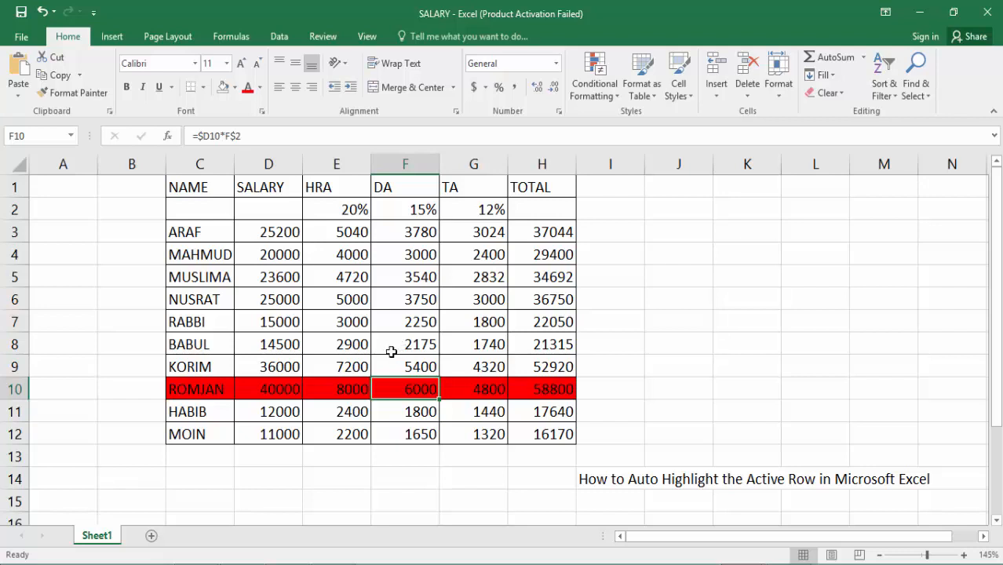
pyautogui.click(367, 189)
pyautogui.click(351, 212)
pyautogui.click(342, 193)
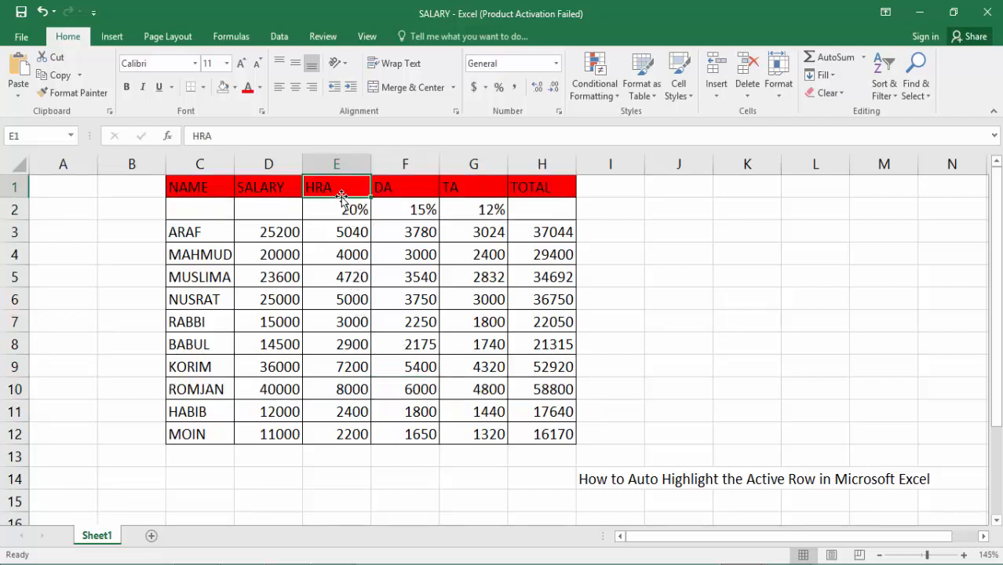